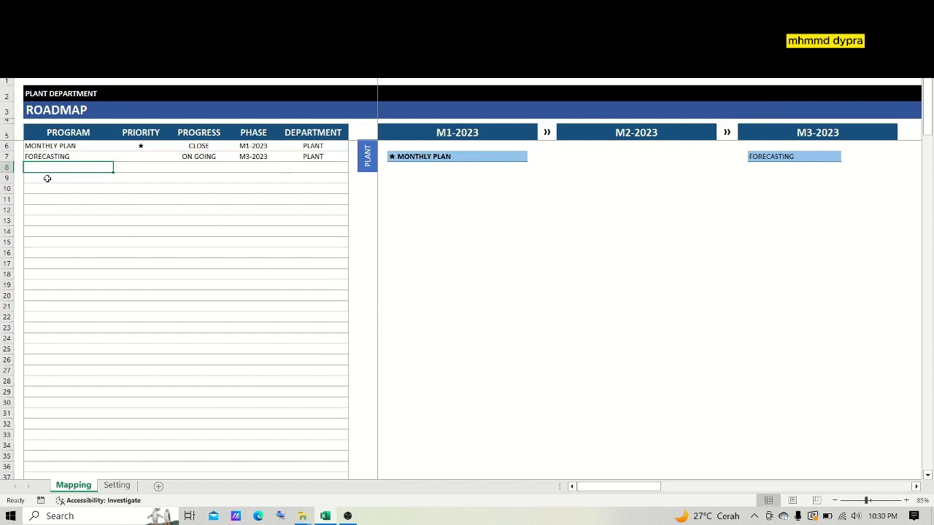
Enter STOCK ON HAND as the program name in A8 with progress BEGIN
type("STOCK")
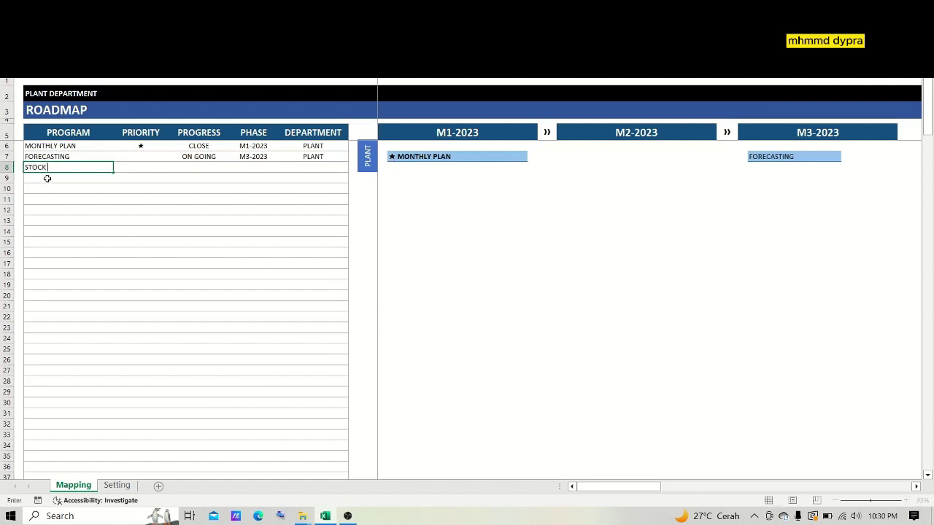
type(" I")
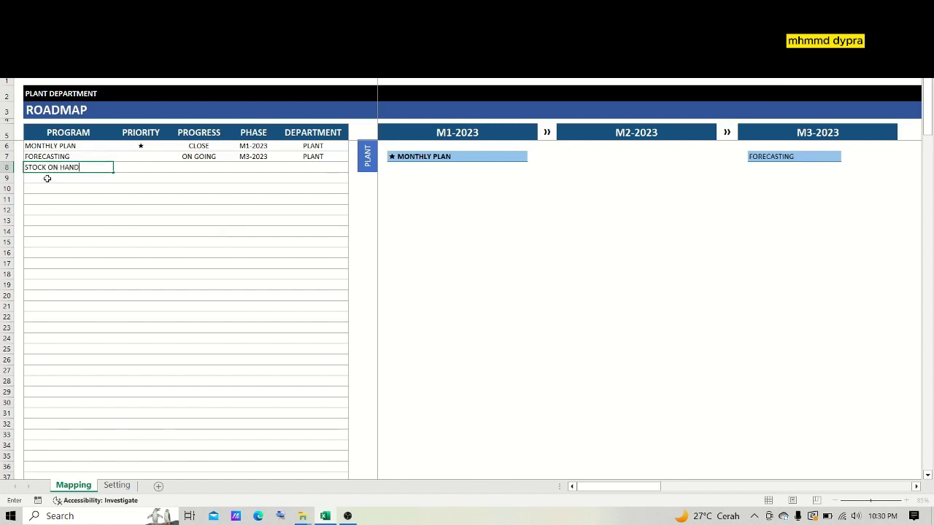
key("Tab")
key("Tab")
key("Tab")
key("shift+Tab")
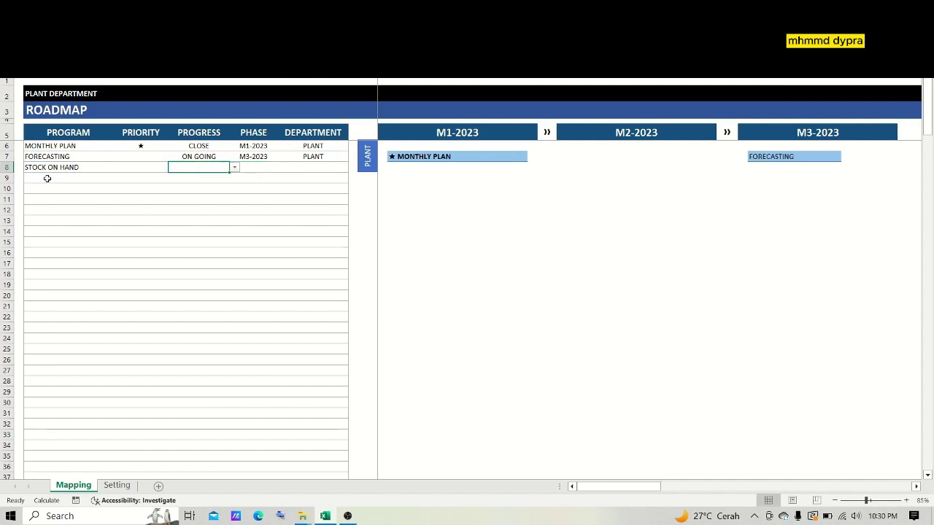
key("alt+q")
key("Escape")
key("alt+Down")
key("Escape")
type("BEGIN")
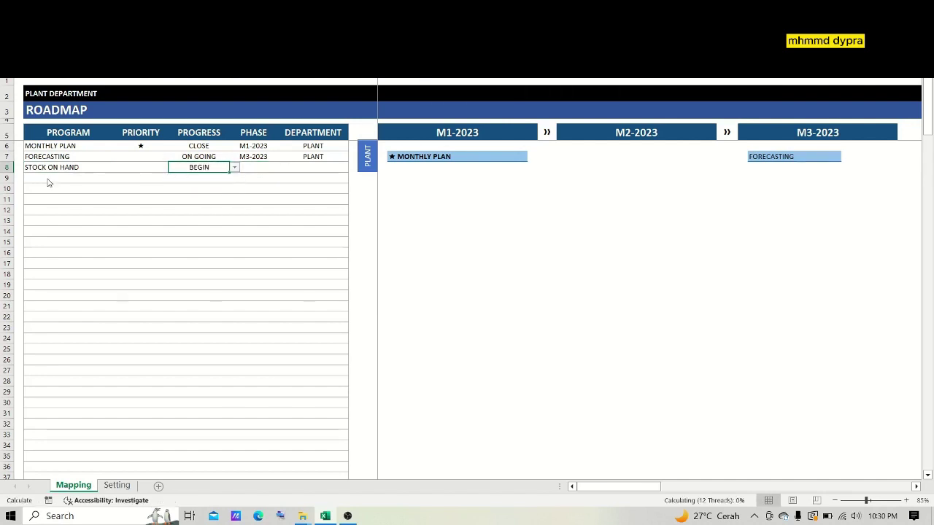
key("Tab")
Set STOCK ON HAND's phase to M2-2023 and department to LOGISTIC
key("alt+Down")
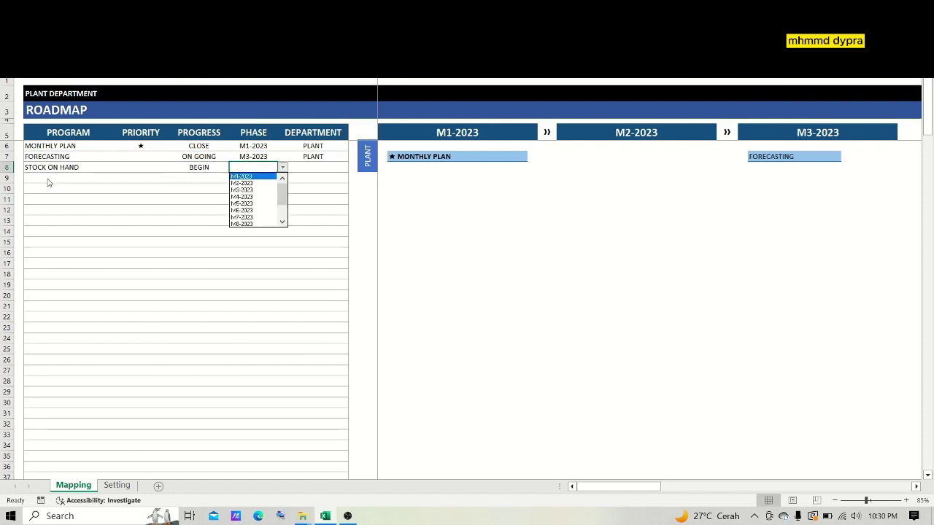
key("Down")
key("Return")
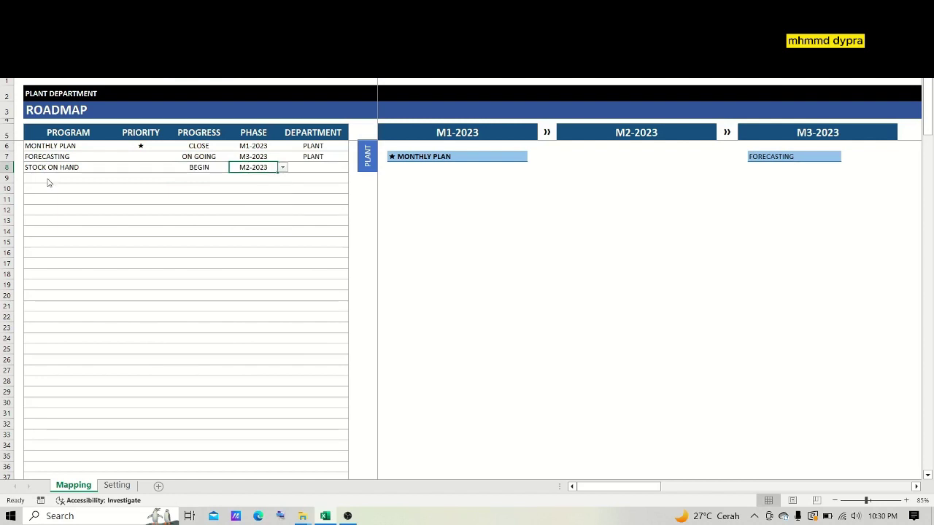
key("Tab")
type("LOG")
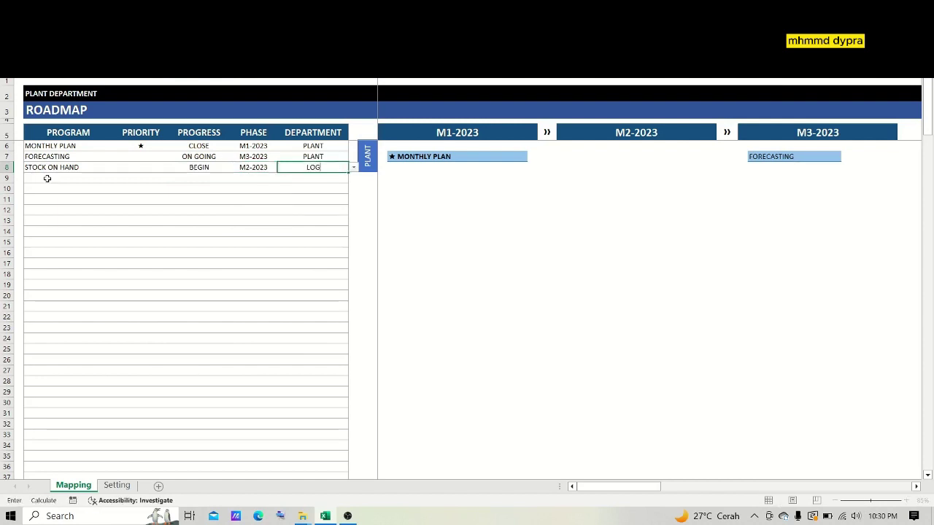
type("ISTIC")
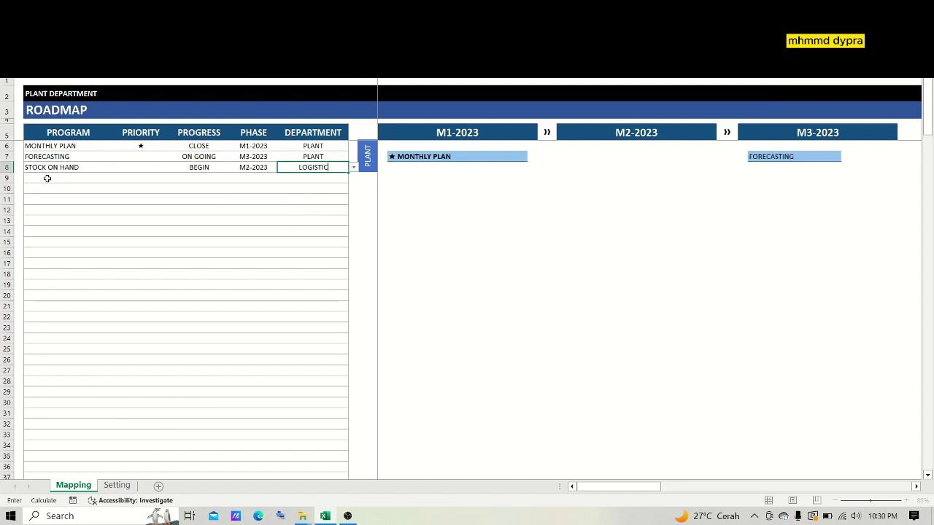
key("Return")
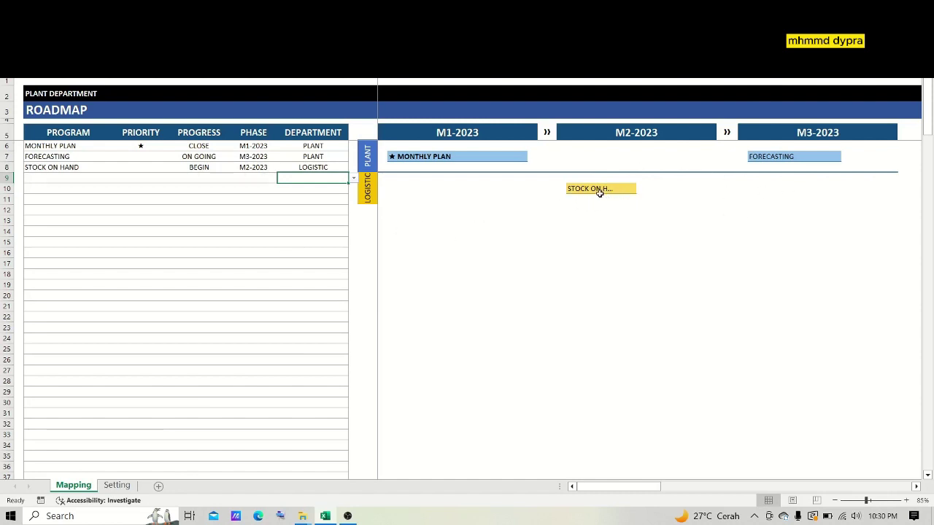
Change STOCK ON HAND's progress from ON GOING to CLOSE
left_click(197, 168)
key("alt+Down")
key("Down")
key("Return")
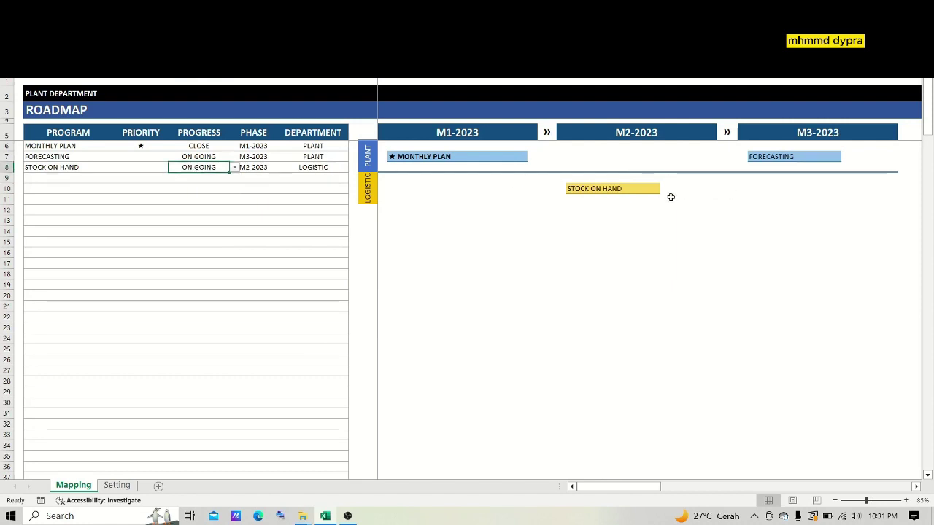
key("alt+Down")
key("Down")
key("Return")
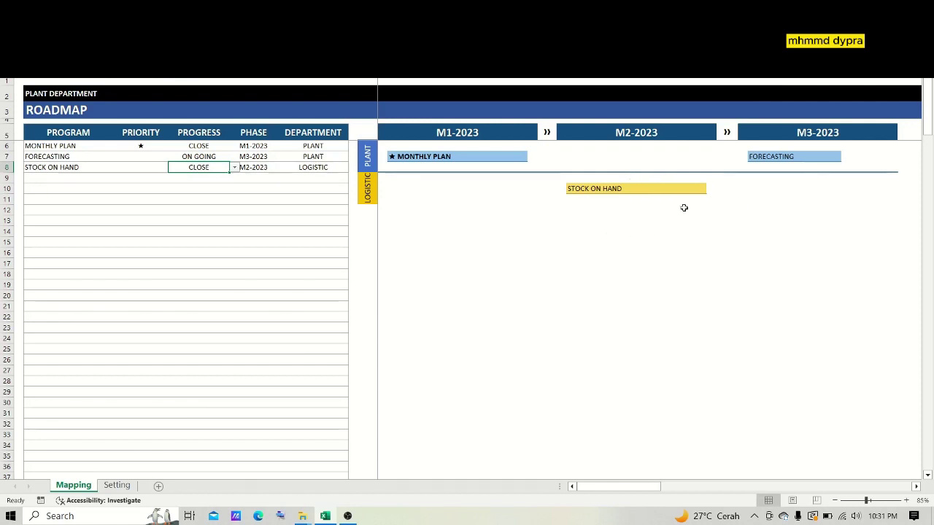
Enter MAPPING as the program in row 9 with progress ON GOING
left_click(36, 180)
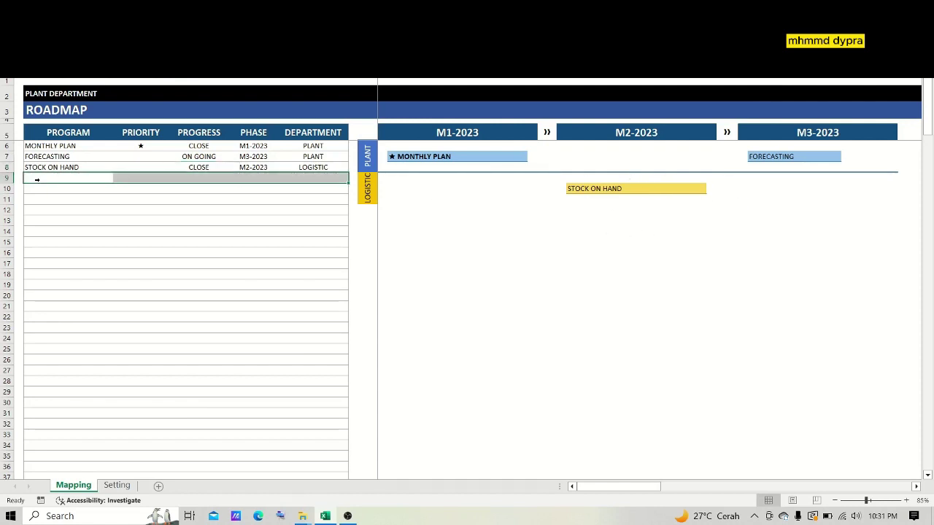
left_click(37, 179)
type("MAPPI")
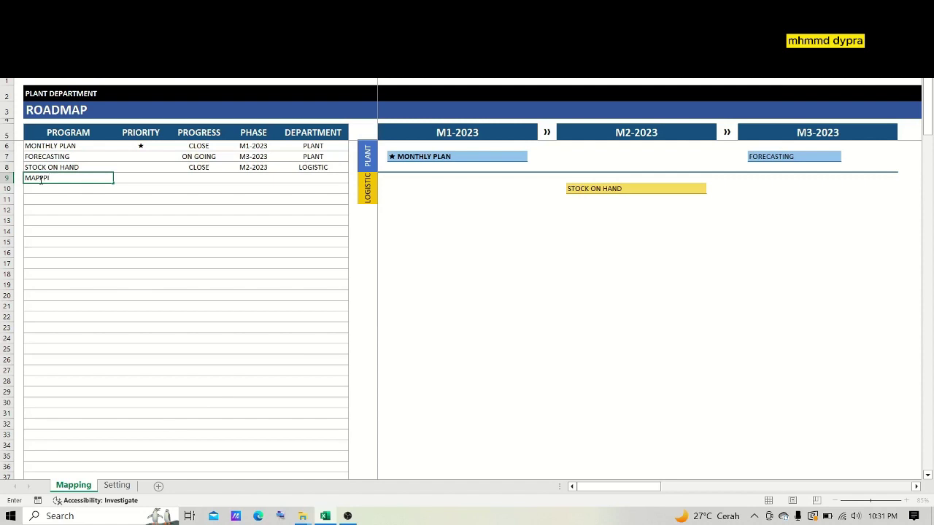
key("BackSpace")
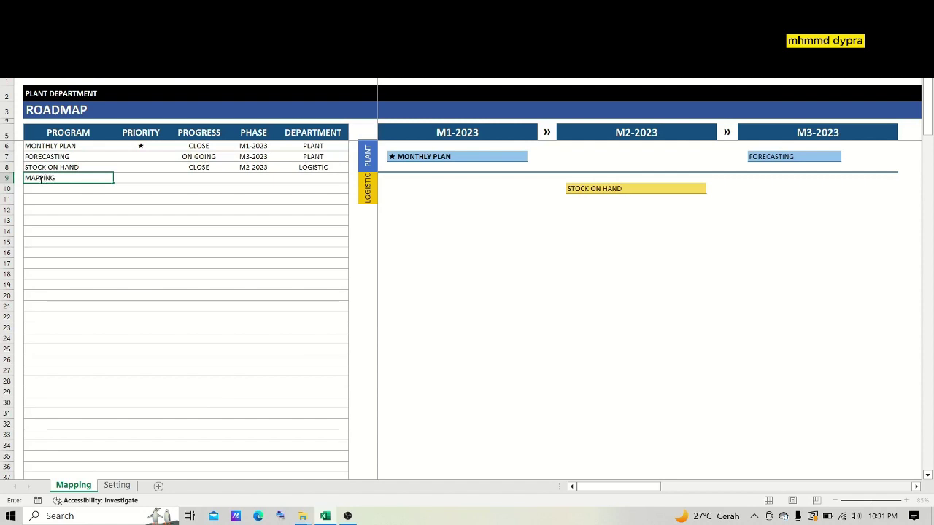
key("Return")
key("Right")
Set MAPPING's phase to M4-2023 and department to ENGINEERING, then check the timeline
key("Right")
key("Up")
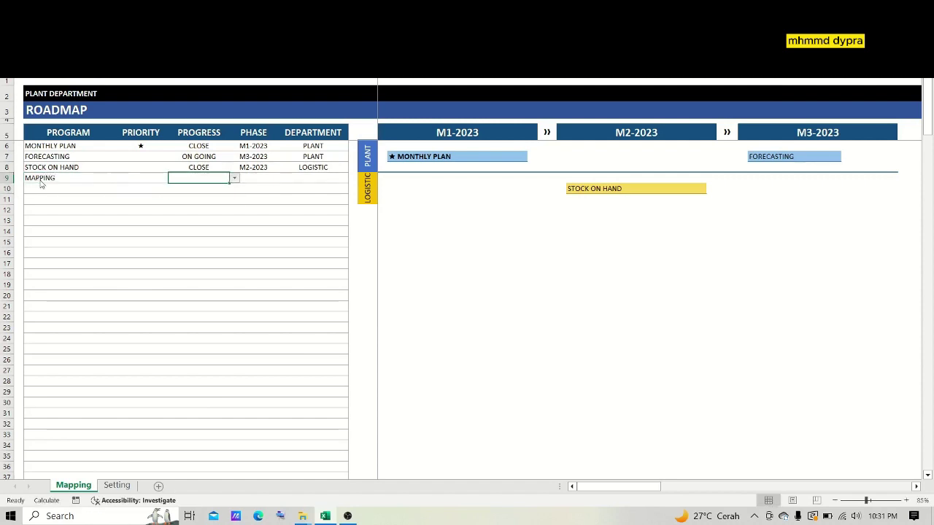
key("alt+Down")
key("Down")
key("Return")
key("Right")
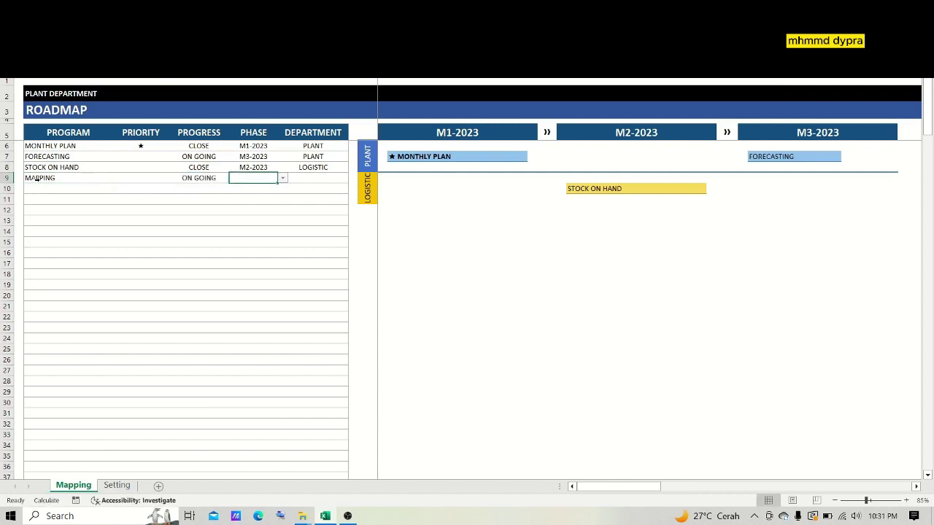
key("alt+Down")
key("Down")
key("Down")
key("Down")
key("Return")
key("Right")
type("ENGIN")
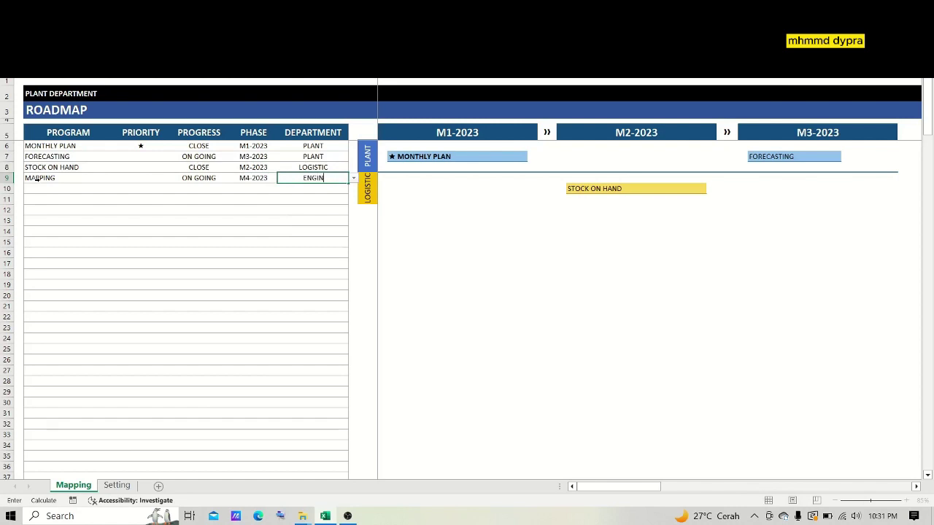
type("EERI")
type("NG")
key("Return")
scroll(456, 236, "right", 3)
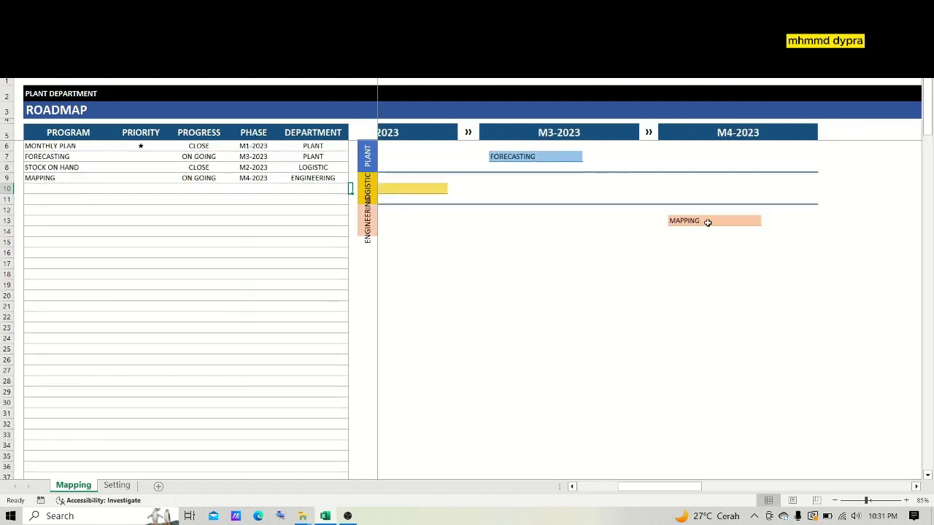
scroll(568, 269, "left", 3)
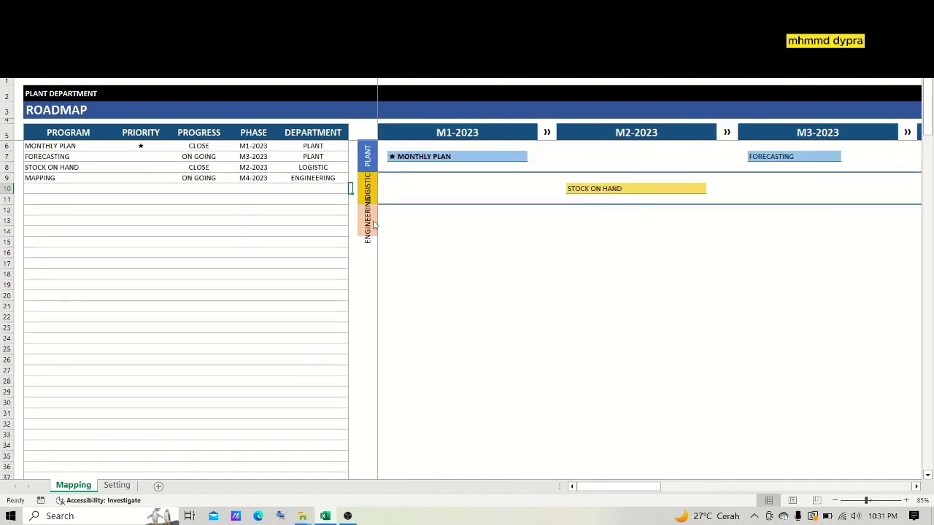
Choose ★ in B9 for MAPPING and check its timeline bar
left_click(131, 180)
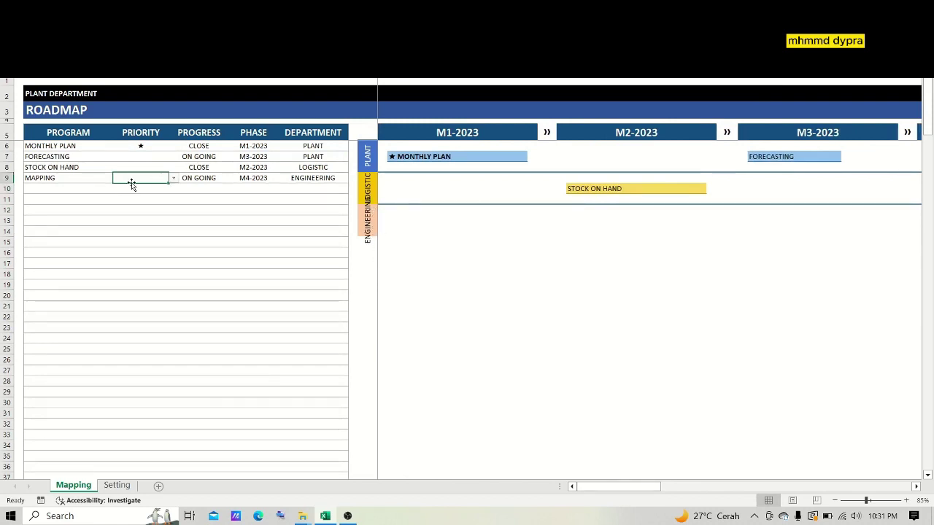
key("alt+Down")
left_click(132, 186)
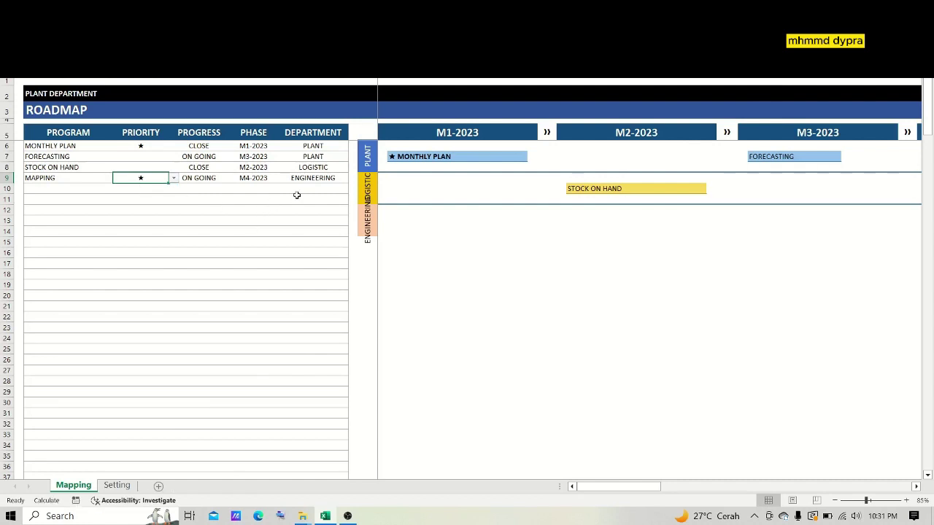
left_click(253, 209)
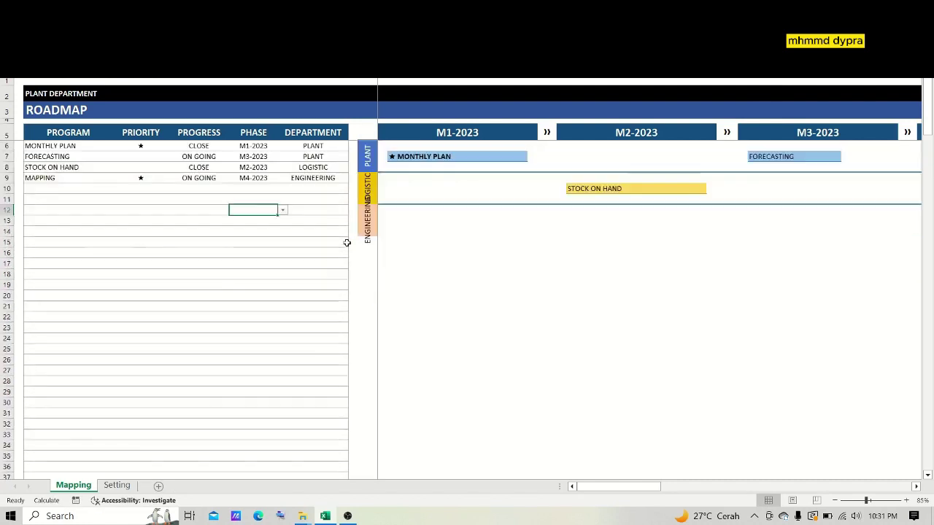
scroll(489, 258, "right", 3)
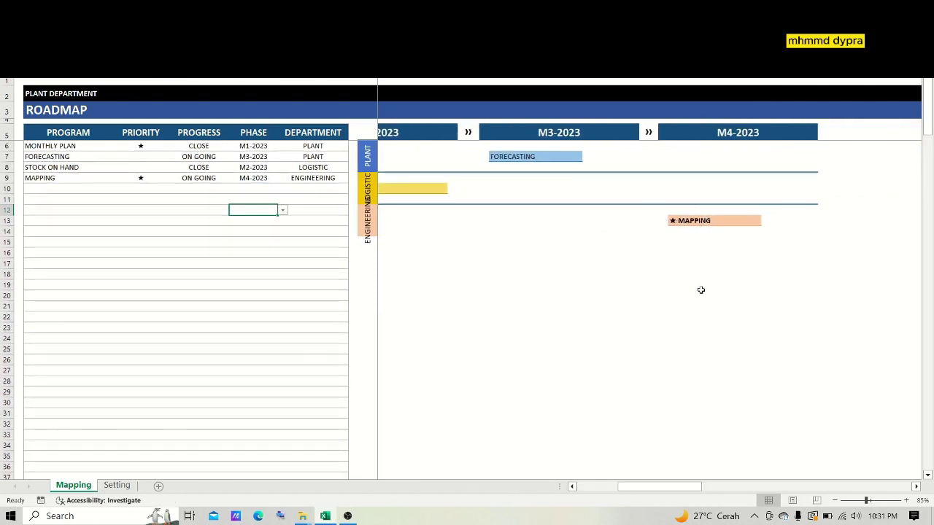
scroll(503, 249, "left", 5)
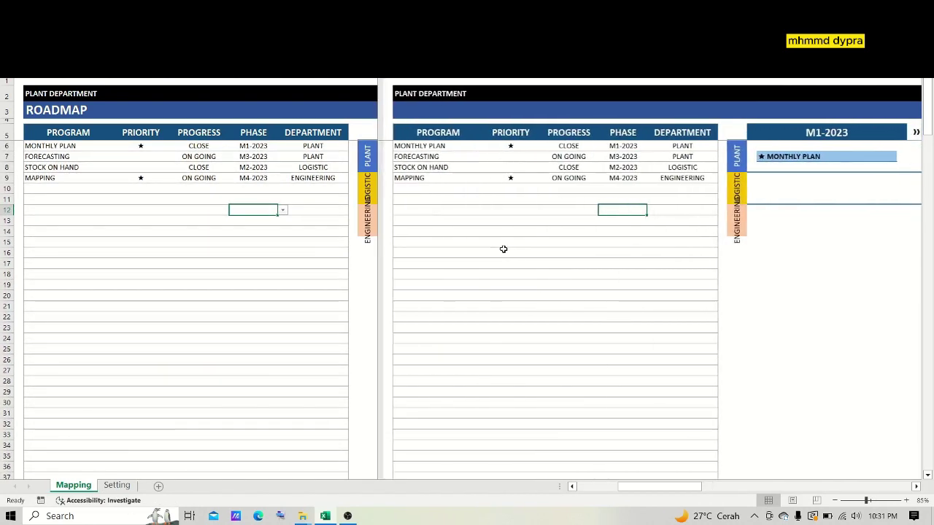
scroll(503, 249, "left", 3)
Enter PLAN SERVICE as the program in A10 with progress CLOSE
left_click(194, 187)
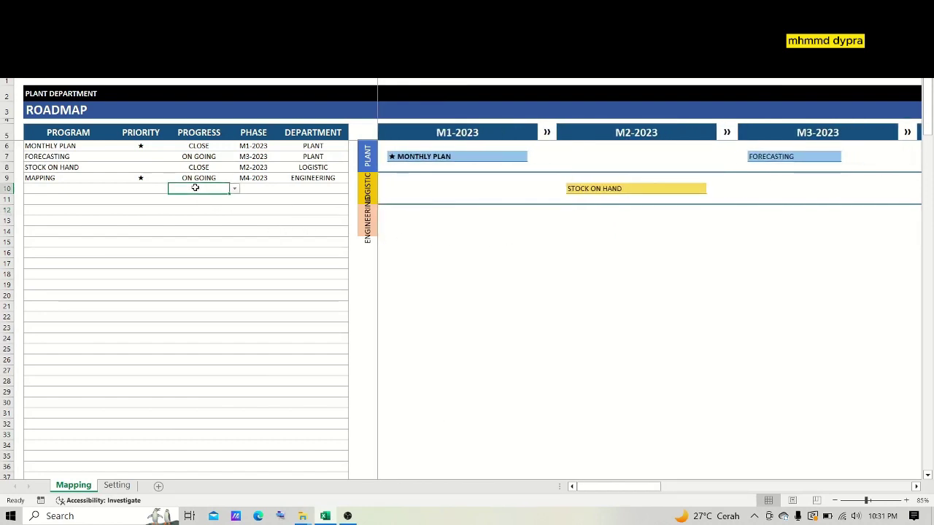
key("Left")
key("Left")
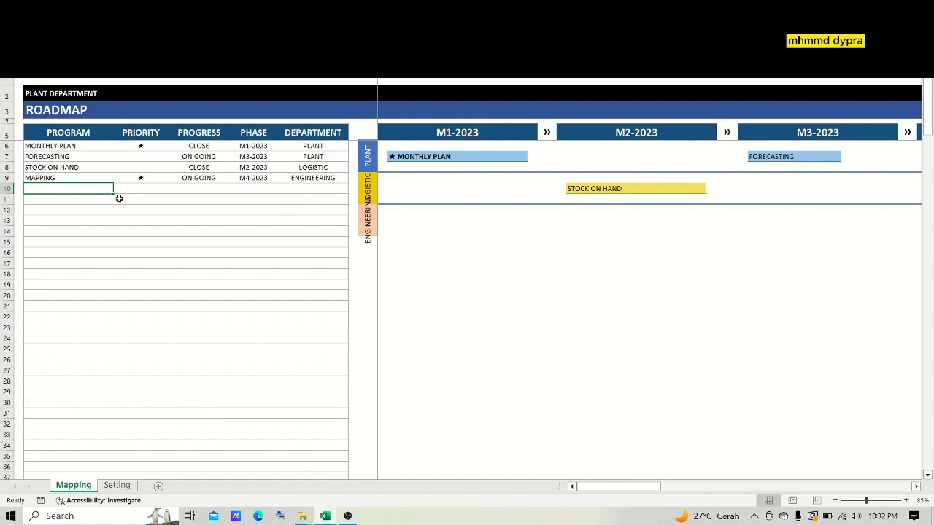
type("PLAN SE")
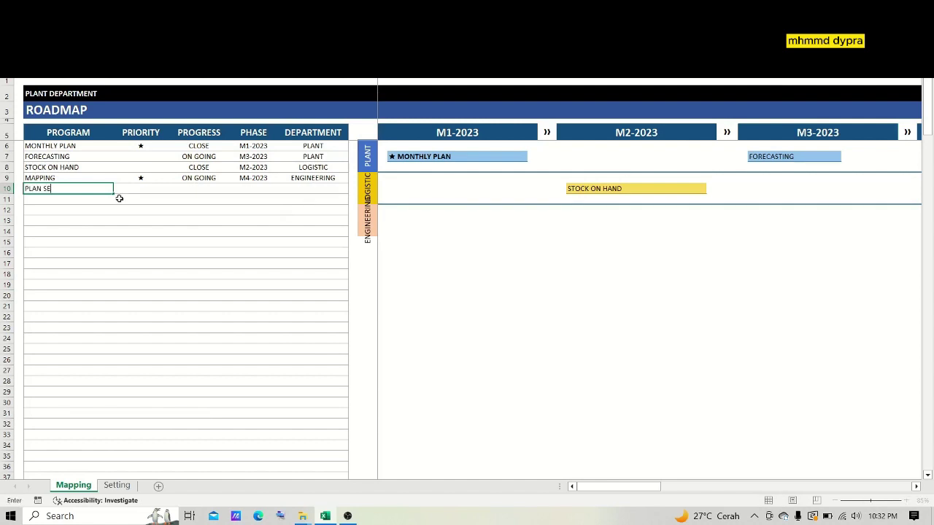
type("RVI")
key("Tab")
key("Tab")
key("Tab")
key("shift+Tab")
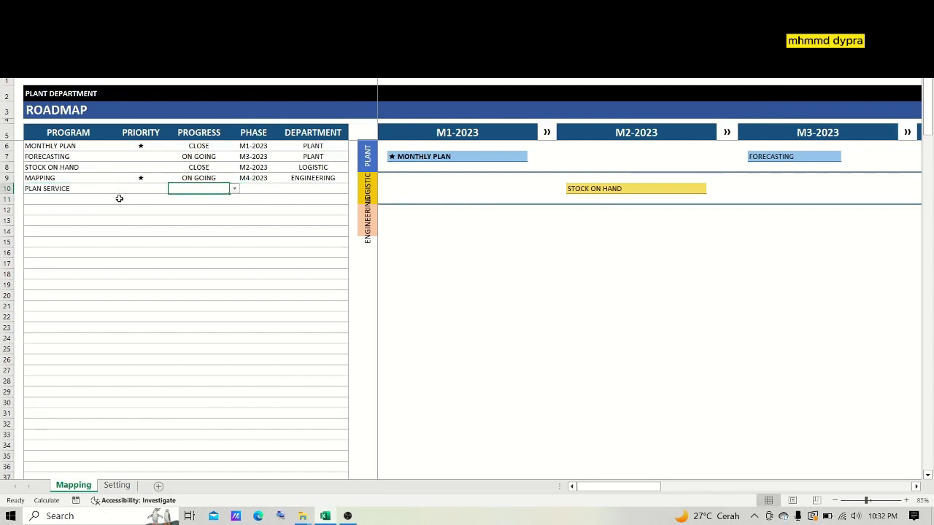
key("alt+Down")
key("Down")
key("Return")
Set PLAN SERVICE's phase to M4-2023 and department to PLANT
key("Tab")
key("alt+Down")
key("Down")
key("Down")
key("Down")
key("Return")
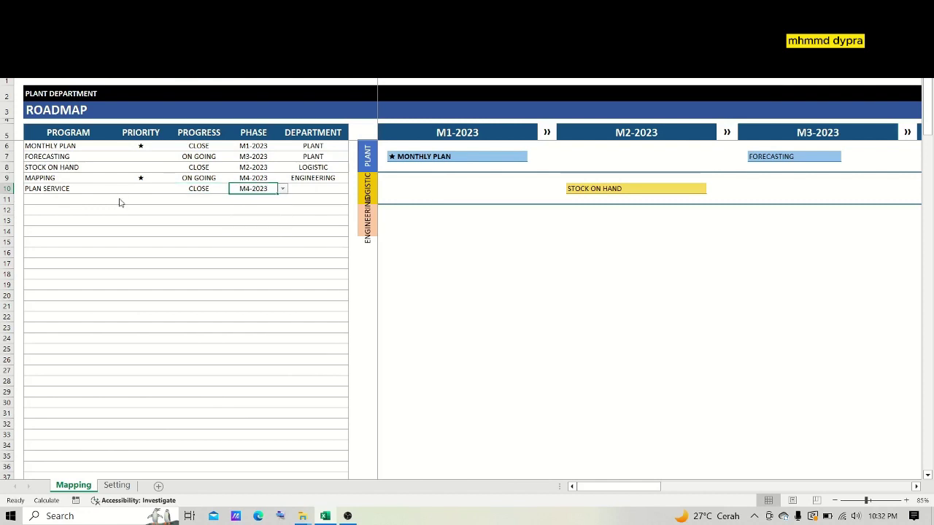
key("Tab")
type("PLANT")
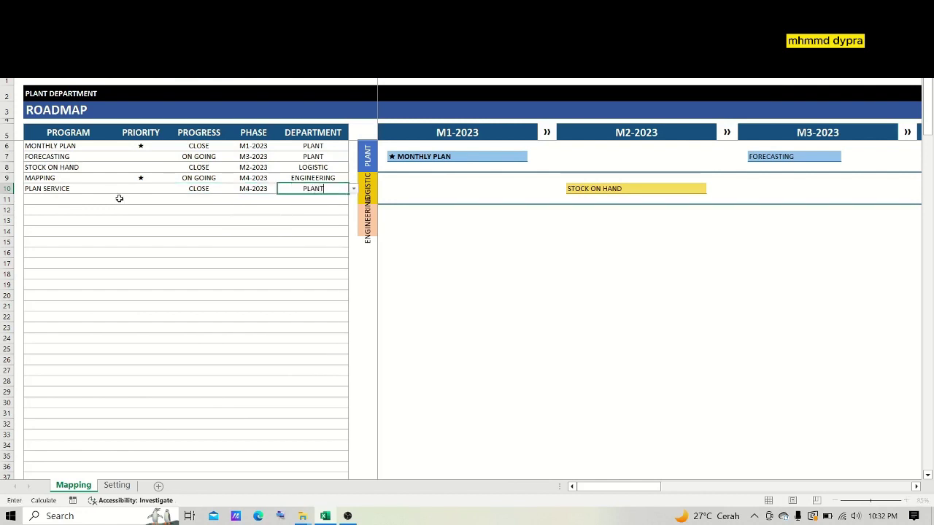
key("Return")
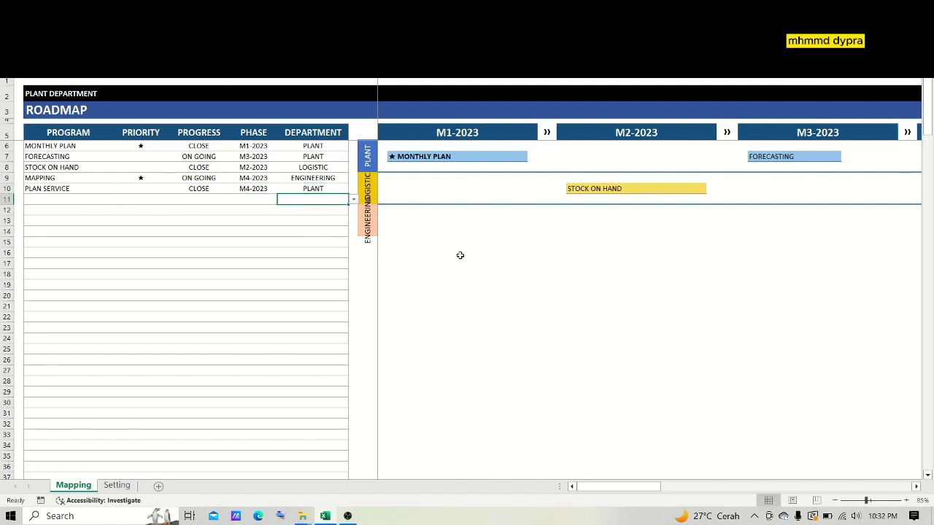
left_click(292, 285)
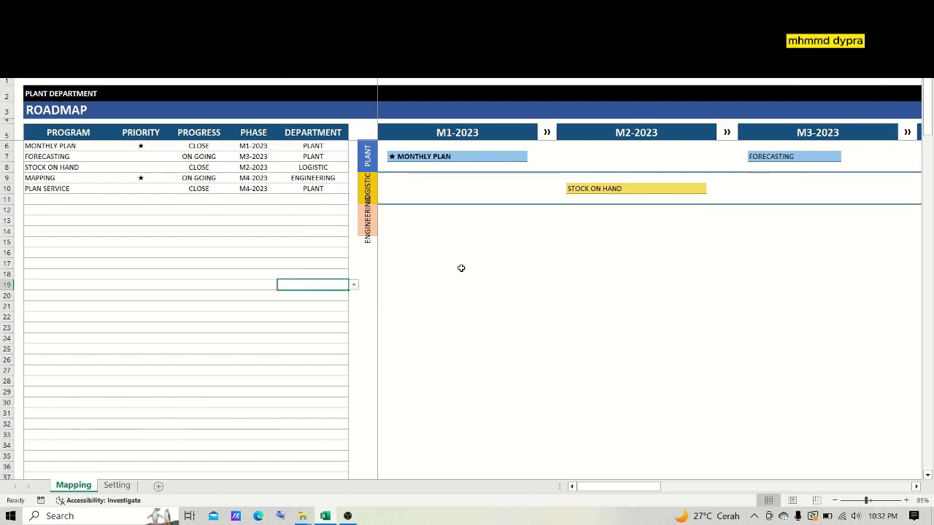
scroll(461, 267, "right", 3)
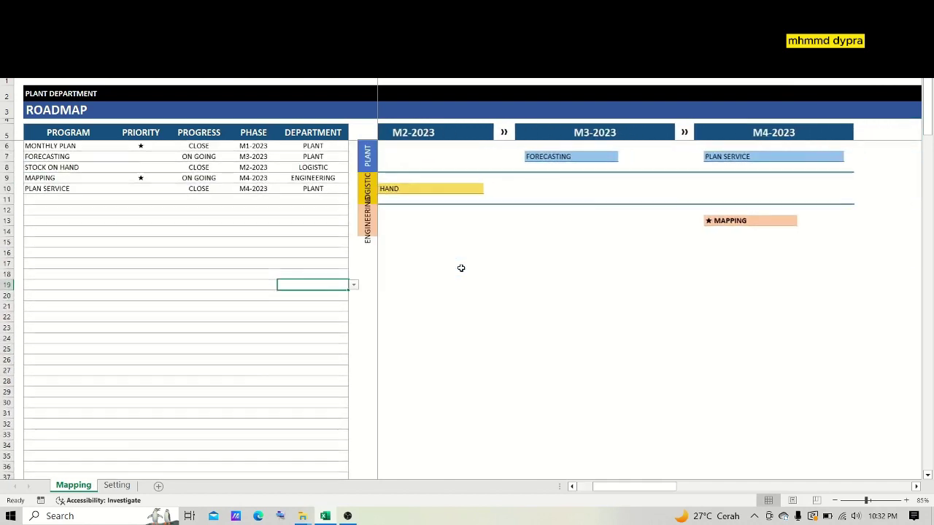
scroll(460, 268, "right", 2)
scroll(689, 191, "right", 1)
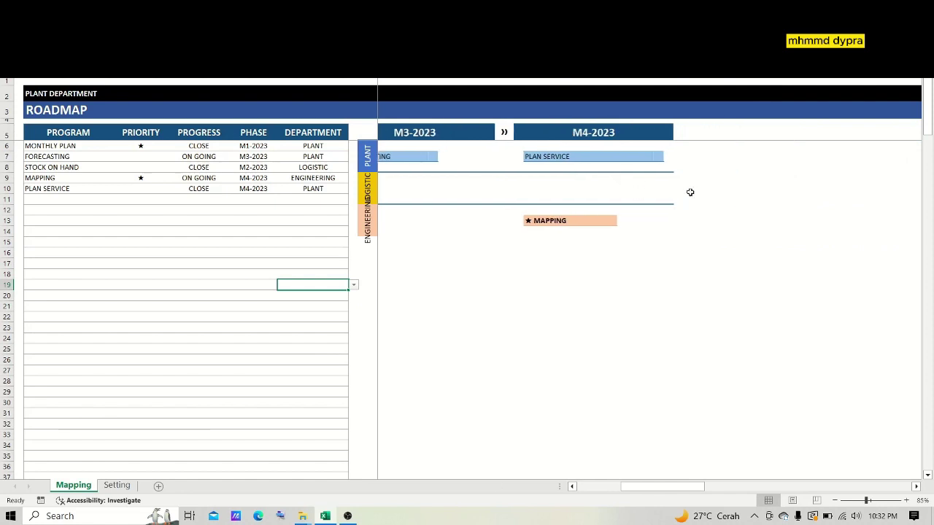
scroll(685, 191, "right", 1)
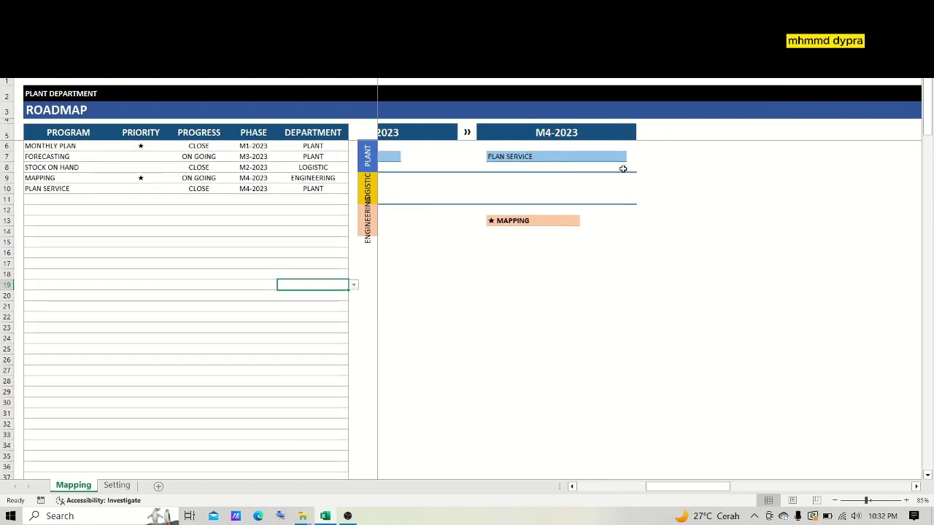
scroll(512, 221, "left", 3)
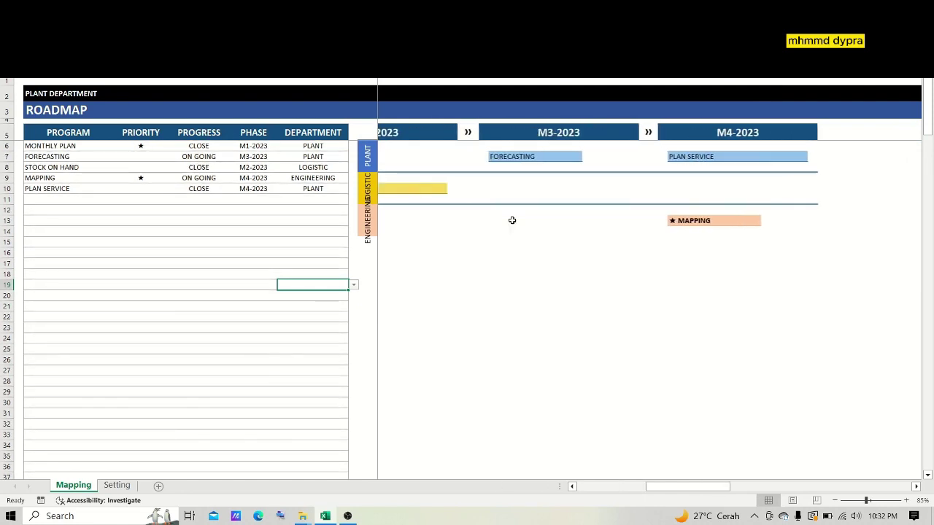
scroll(512, 221, "left", 5)
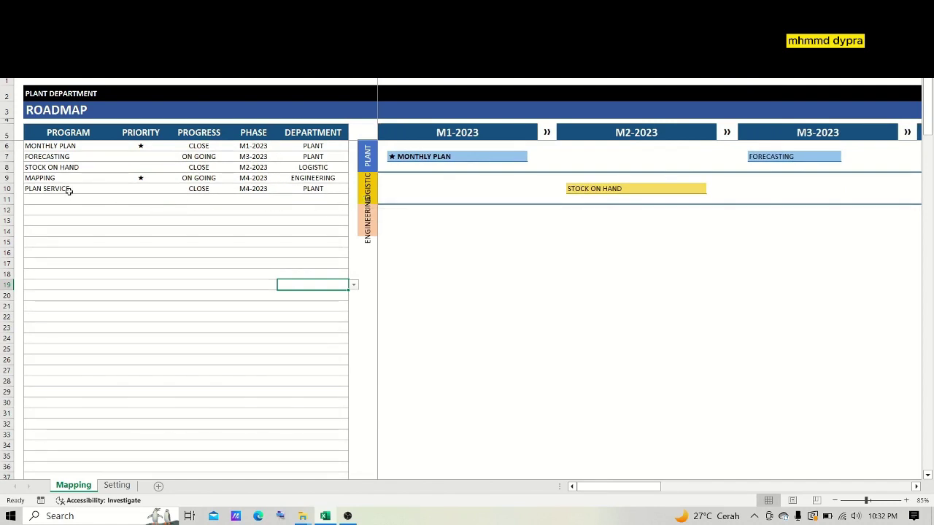
scroll(415, 192, "right", 2)
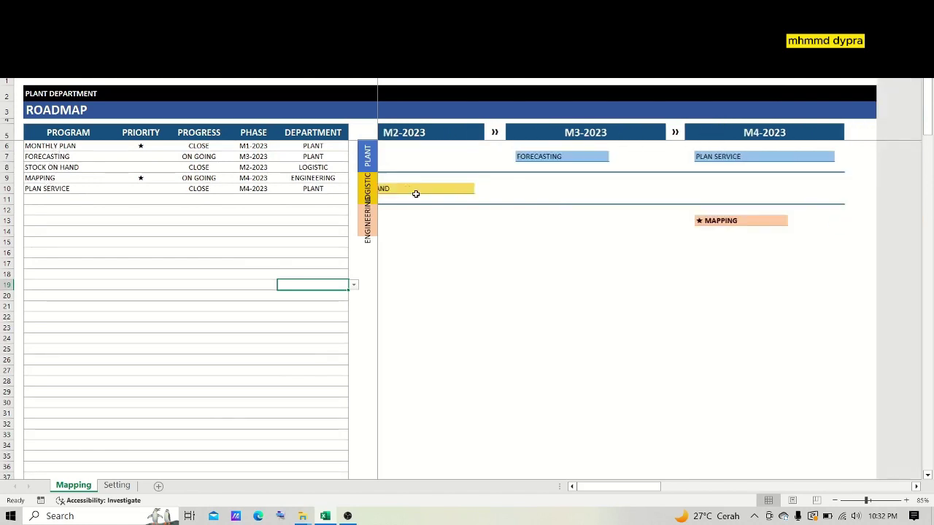
scroll(415, 192, "right", 4)
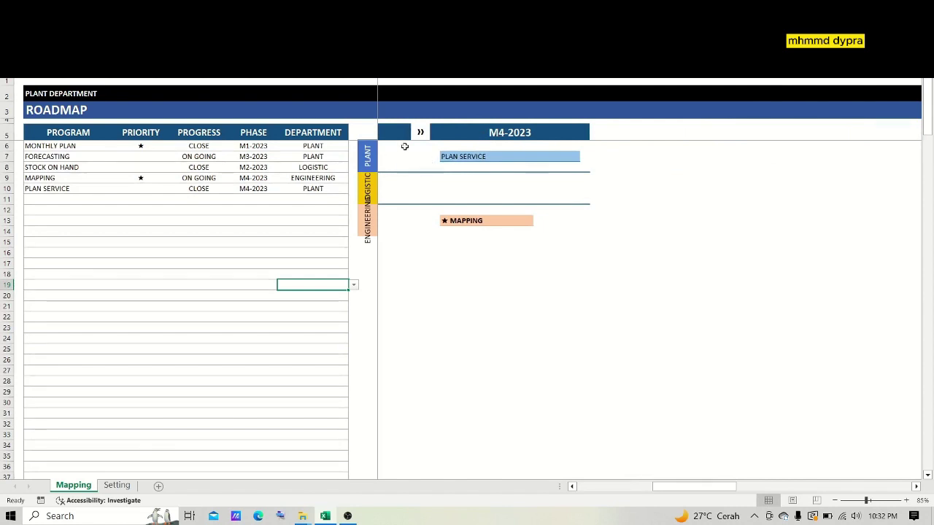
scroll(504, 156, "left", 1)
scroll(504, 155, "left", 2)
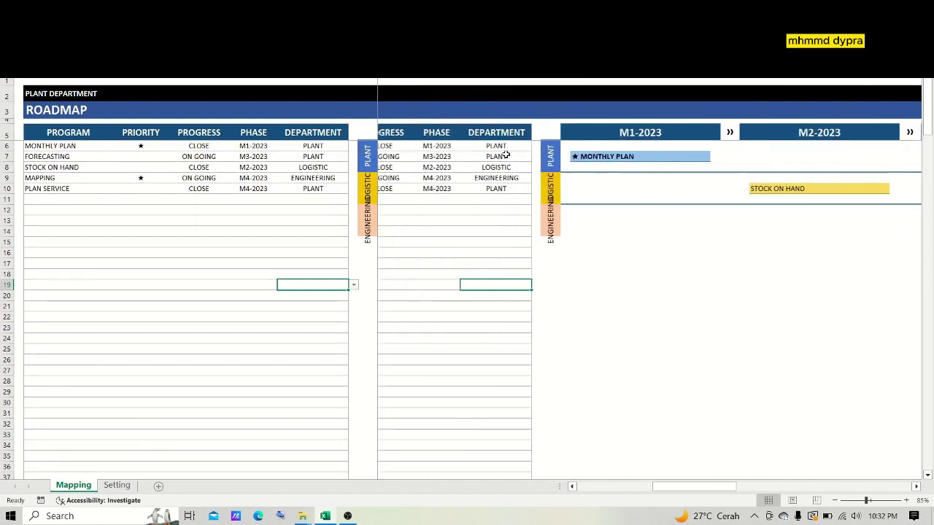
Enter INSTALL NEW WIFI in A11 and give it the ★ priority
left_click(64, 199)
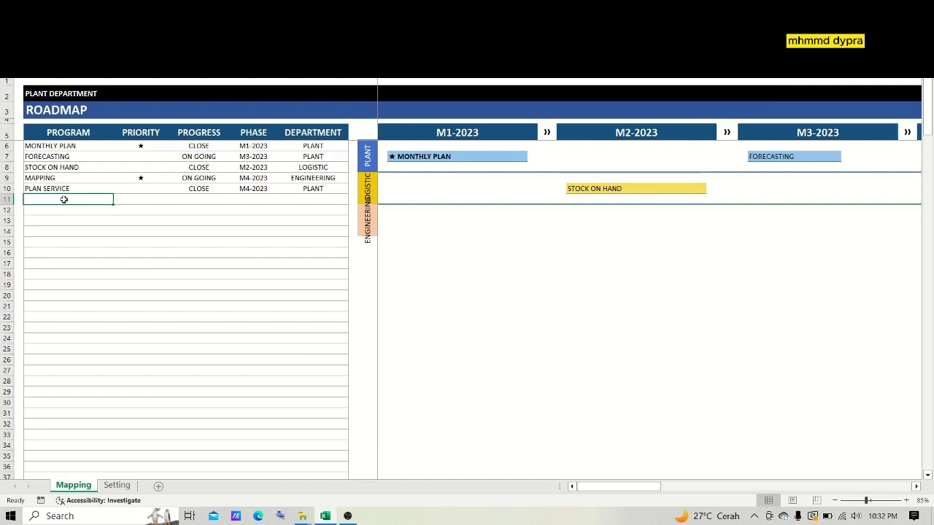
type("CO")
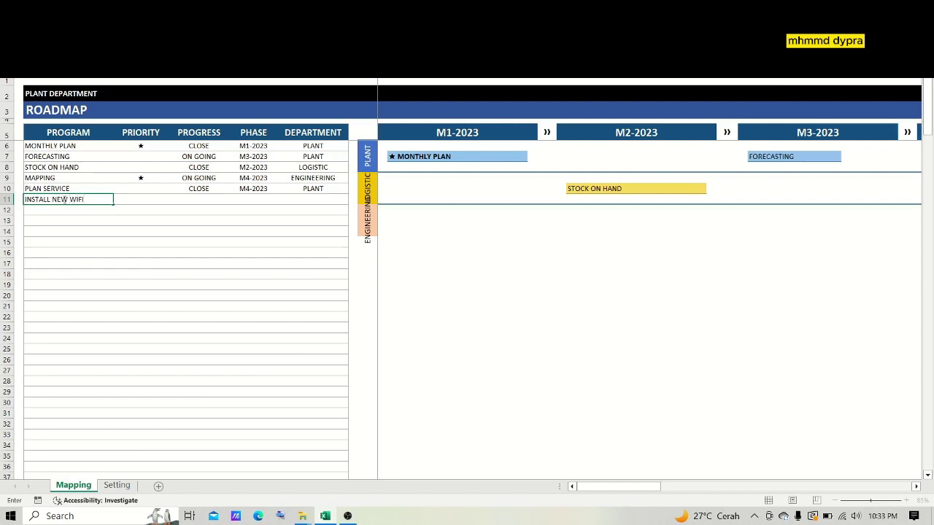
key("Right")
key("Right")
key("Right")
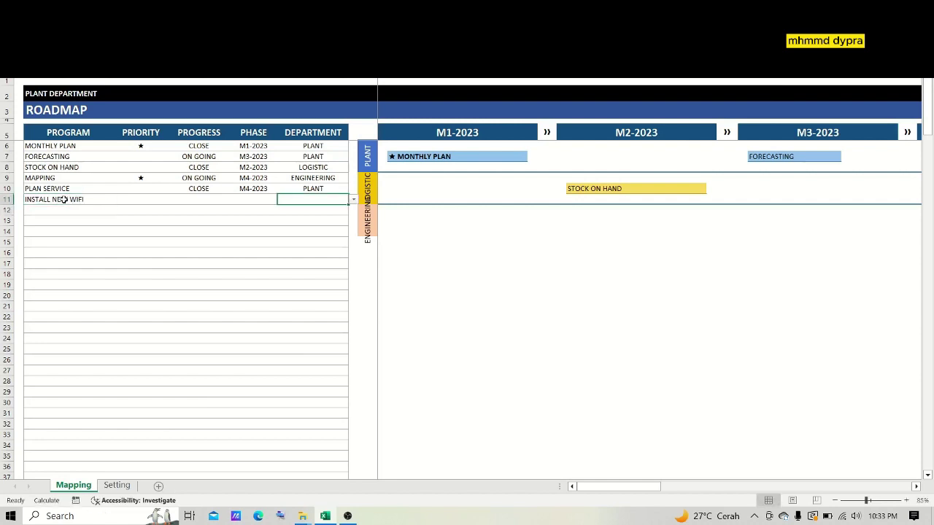
key("Up")
key("Left")
key("Left")
key("Left")
key("Down")
key("alt+Down")
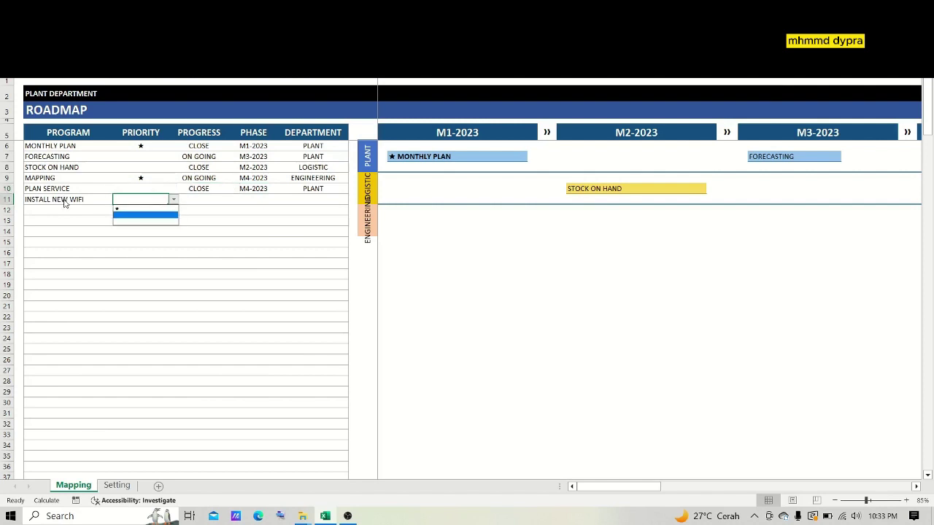
key("Up")
key("Return")
Set INSTALL NEW WIFI's progress to ON GOING
key("Right")
key("alt+Down")
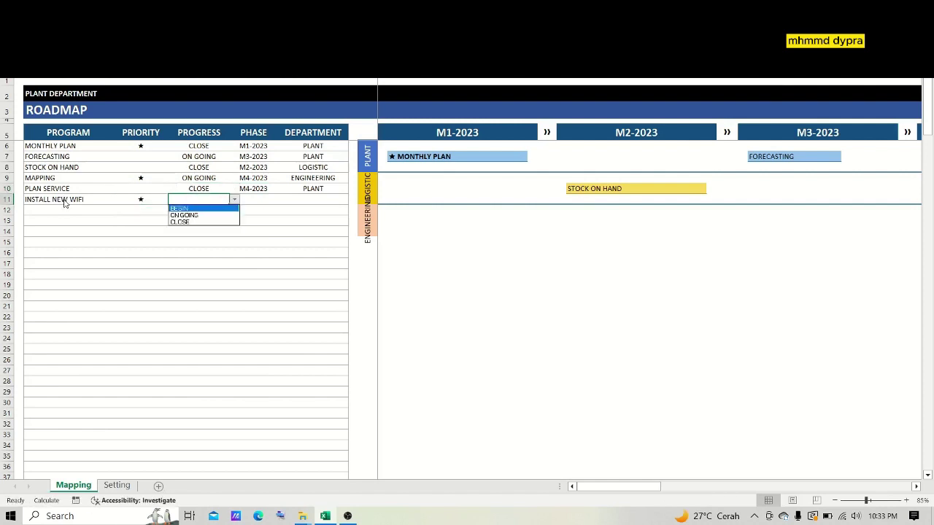
key("Down")
key("Return")
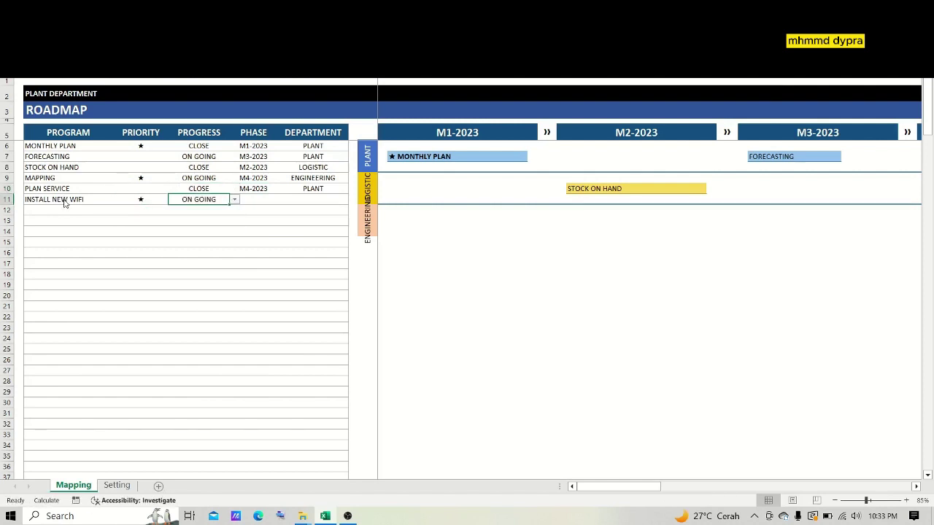
Set INSTALL NEW WIFI's phase to M5-2023 and department to IT
key("Right")
key("alt+Down")
key("Down")
key("Down")
key("Down")
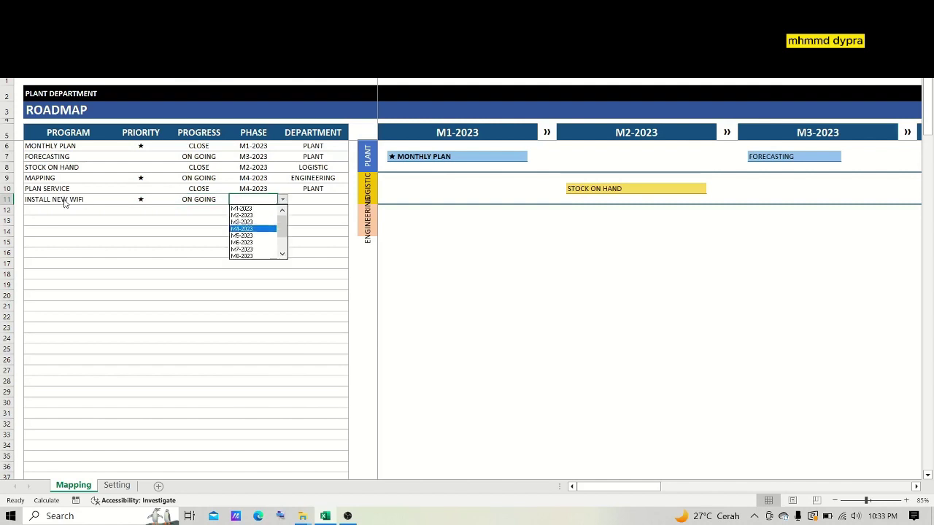
key("Down")
key("Return")
key("Right")
type("IT")
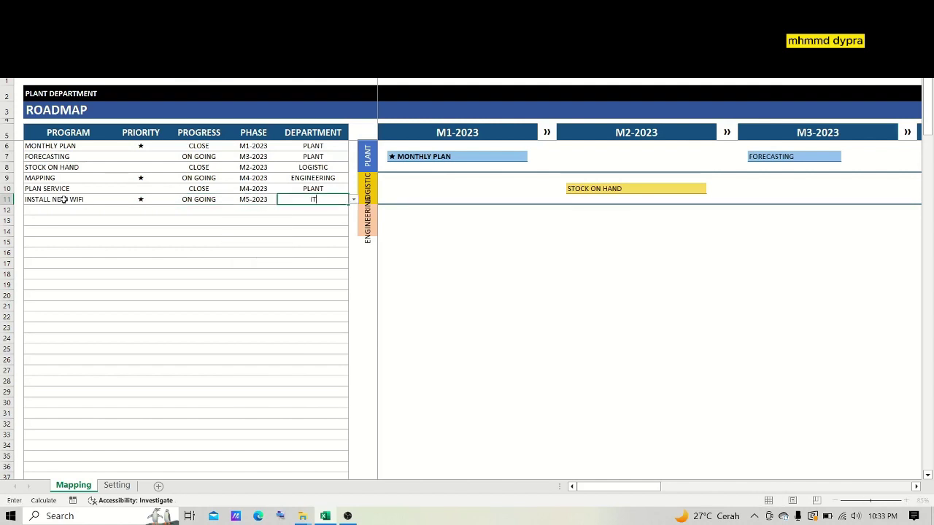
key("Return")
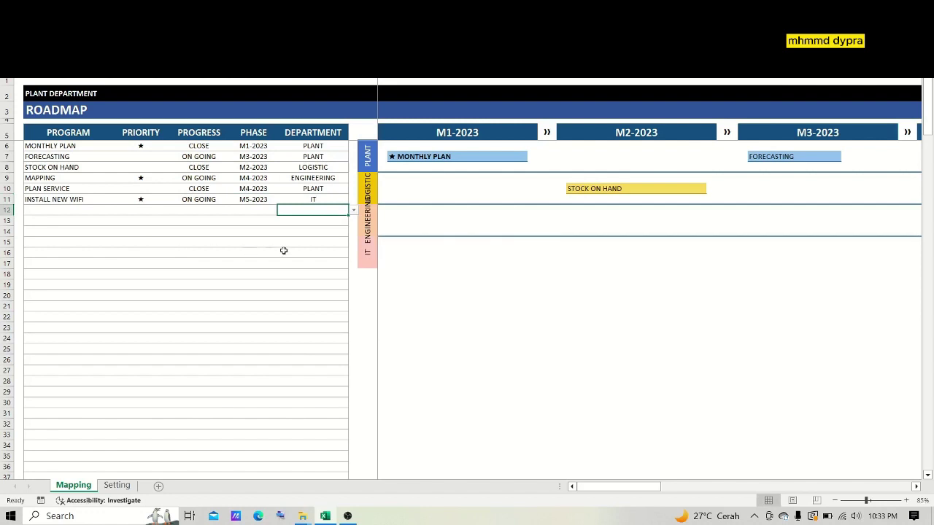
left_click(349, 253)
left_click(367, 253)
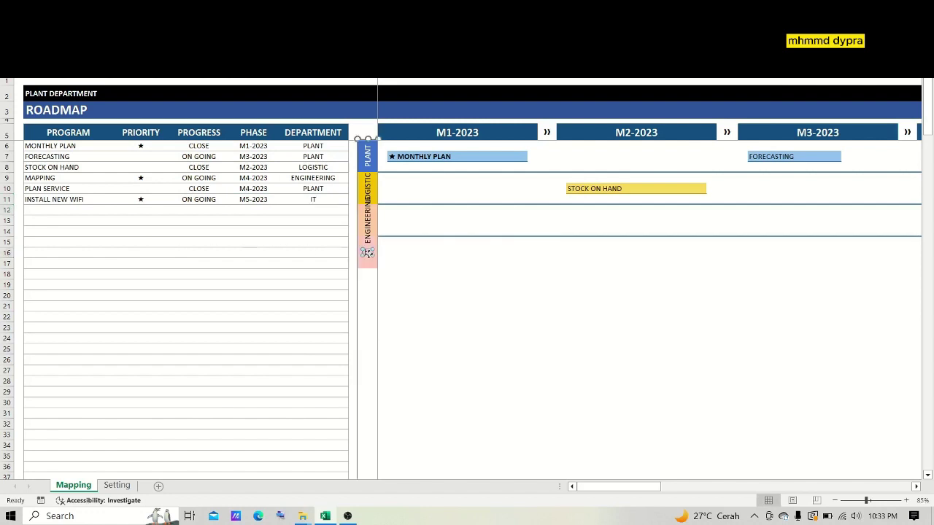
left_click(267, 305)
scroll(379, 298, "right", 2)
scroll(379, 298, "right", 2)
scroll(379, 300, "right", 2)
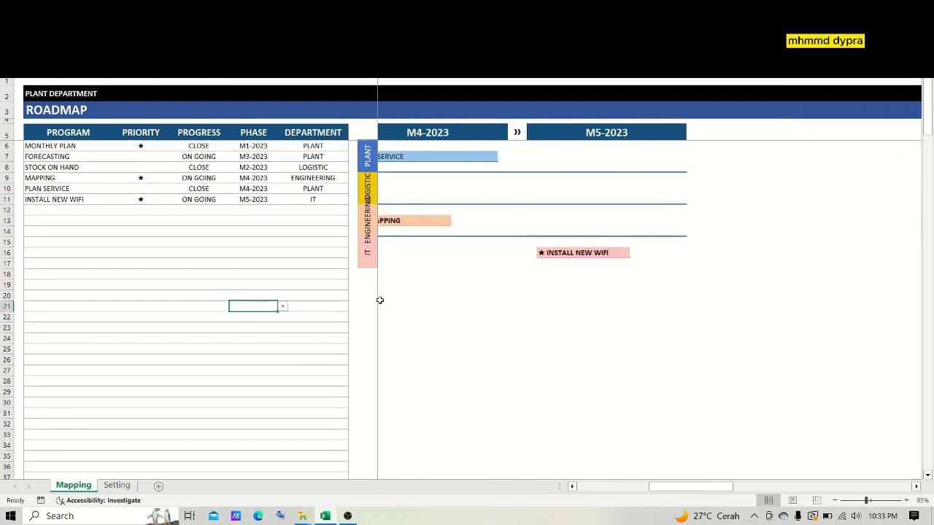
scroll(380, 300, "right", 1)
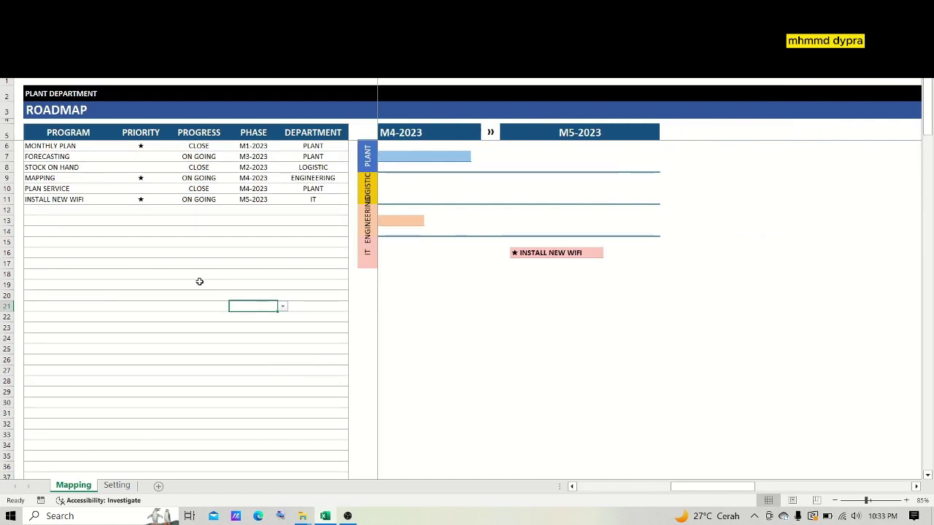
scroll(524, 303, "left", 7)
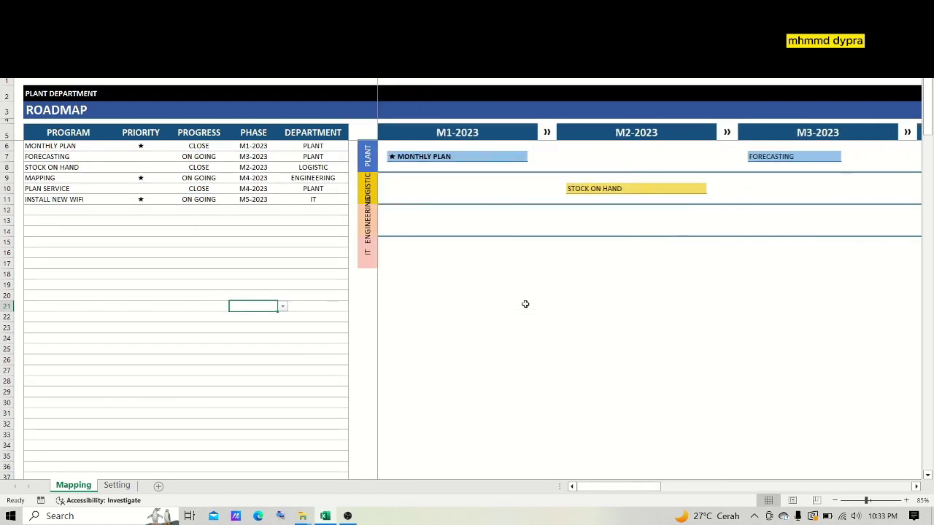